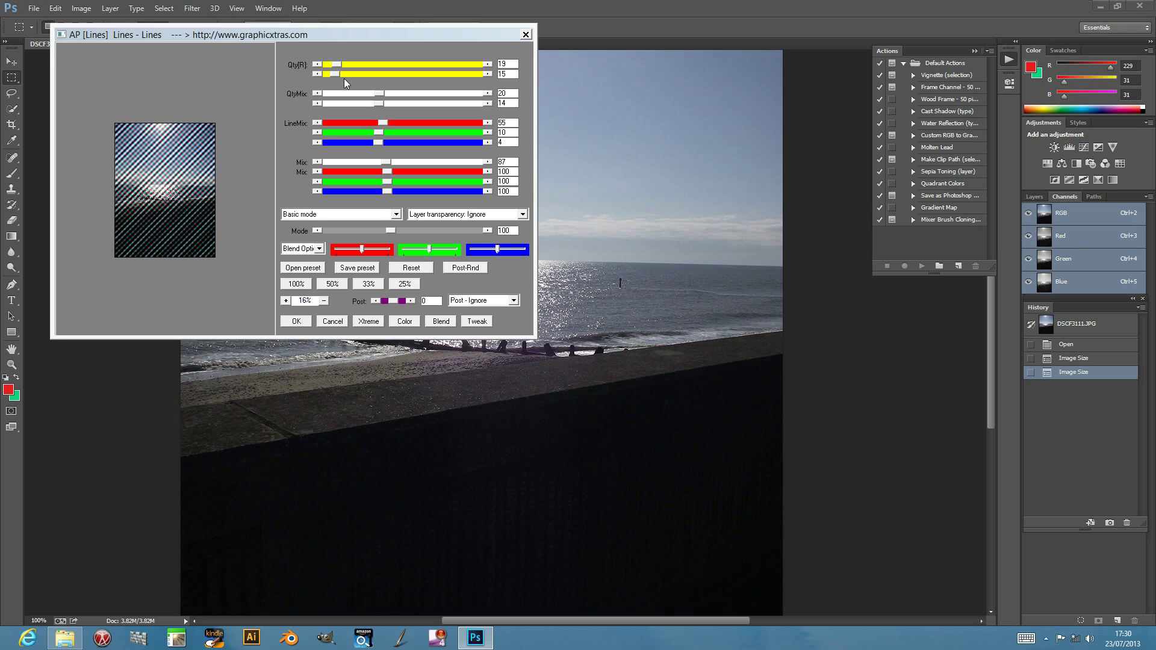
Show the Lines preview at 50% and raise the red line quantity for finer lines.
left_click(332, 283)
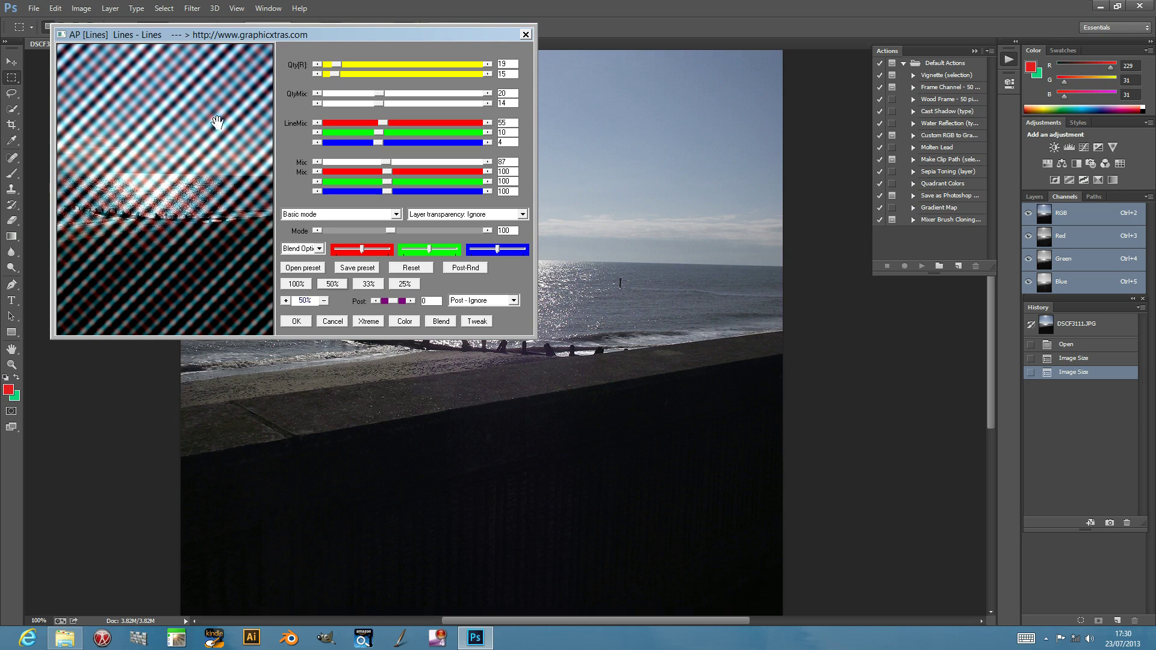
mouse_move(336, 65)
left_mouse_down()
mouse_move(411, 79)
mouse_move(368, 78)
mouse_move(436, 100)
mouse_move(421, 98)
mouse_move(439, 133)
left_mouse_up()
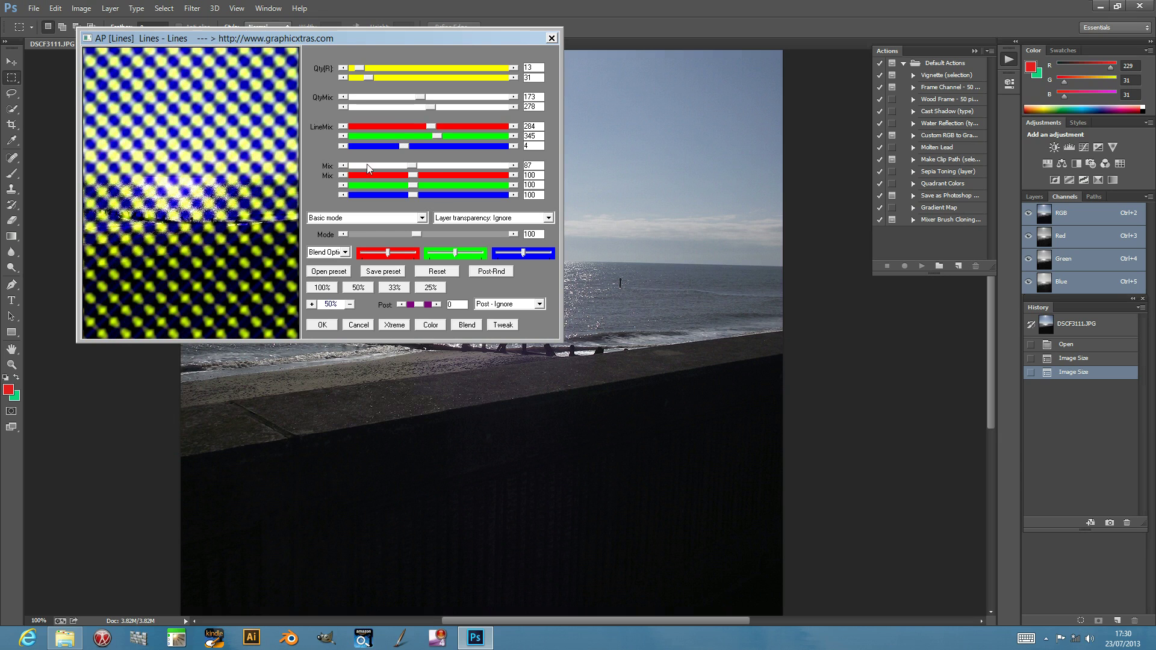
Reset the line settings, then raise the main and green mix (maxes 210, 271, 574).
left_click_drag(418, 172, 397, 170)
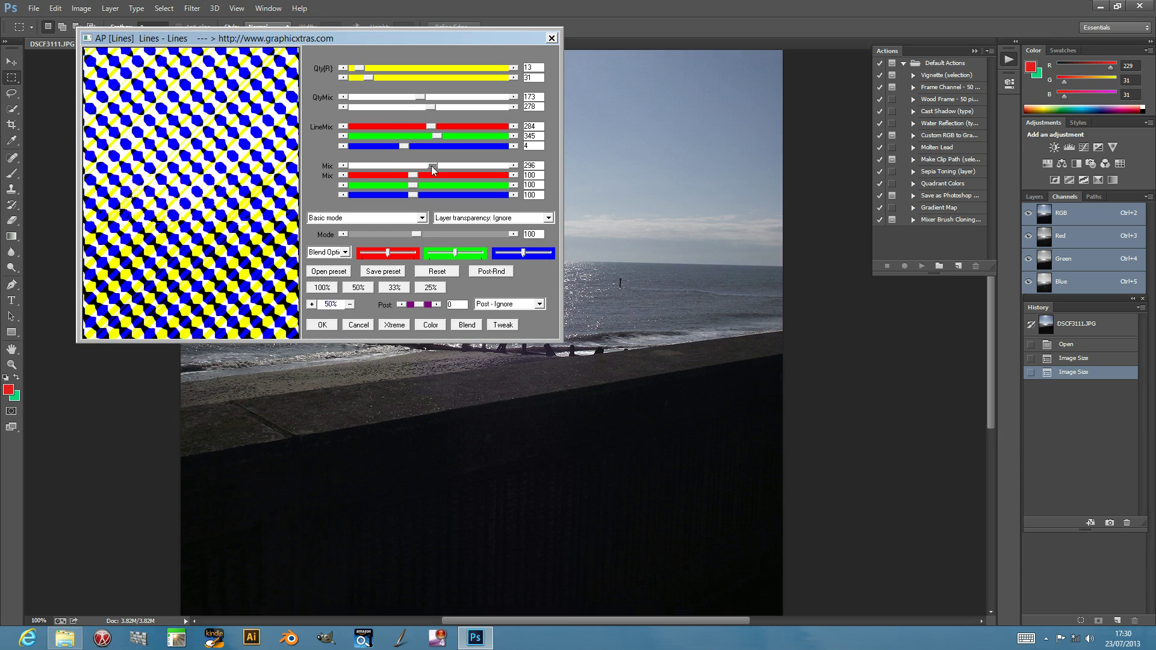
left_click_drag(398, 170, 423, 175)
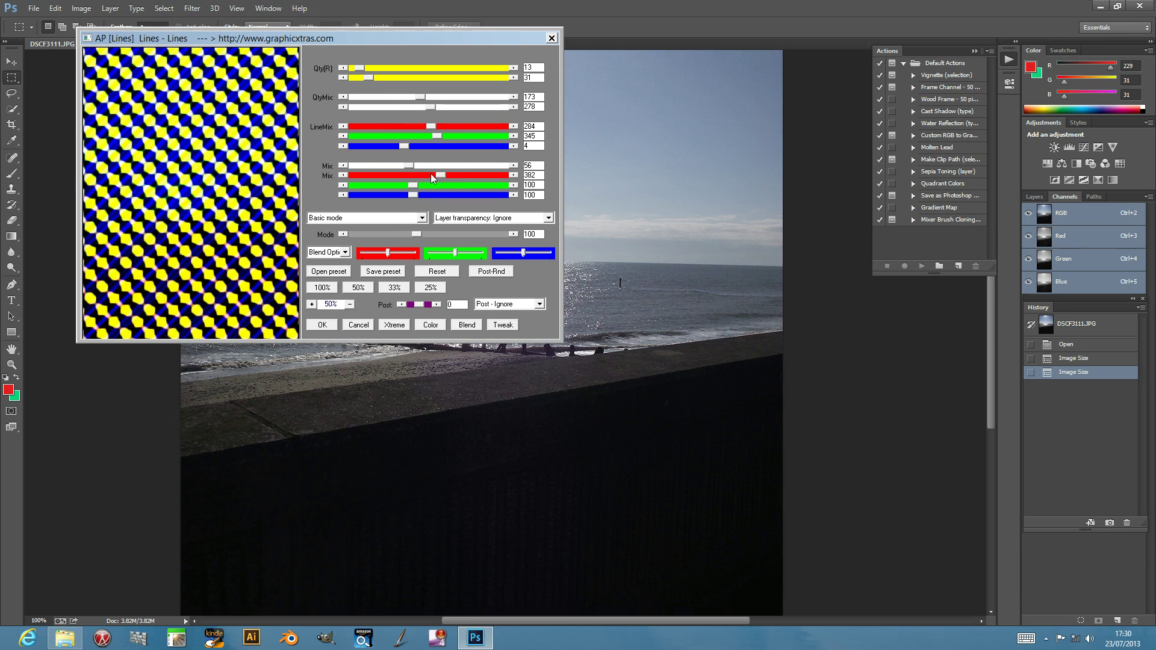
left_click(441, 273)
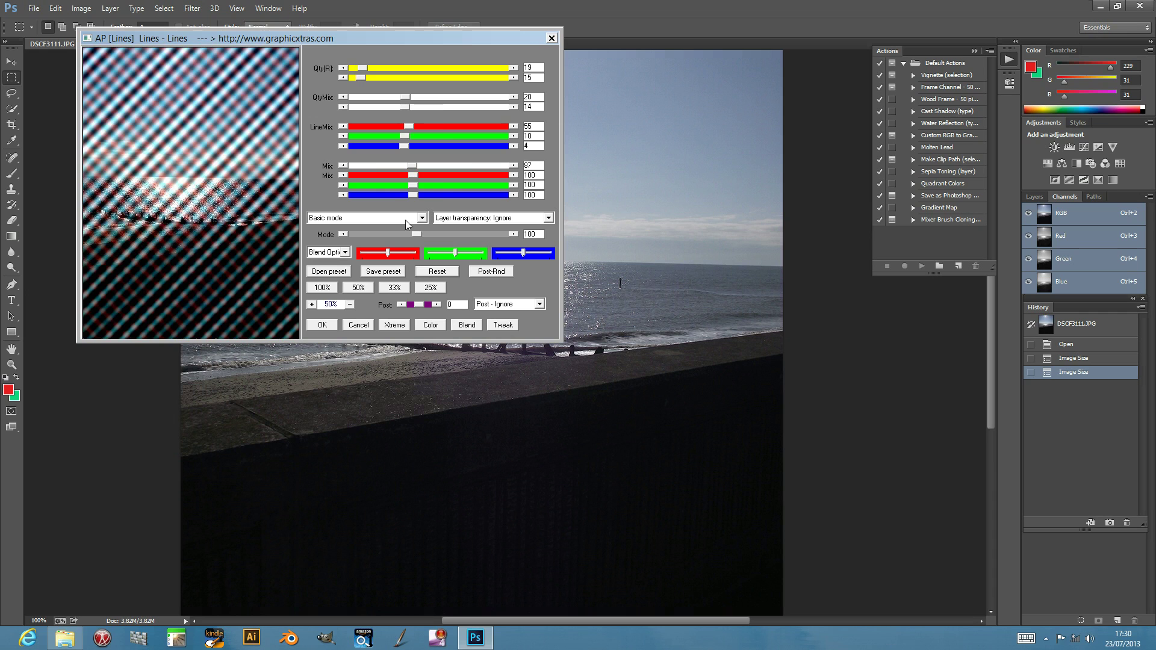
mouse_move(415, 166)
left_mouse_down()
mouse_move(463, 166)
mouse_move(378, 166)
mouse_move(378, 178)
left_mouse_up()
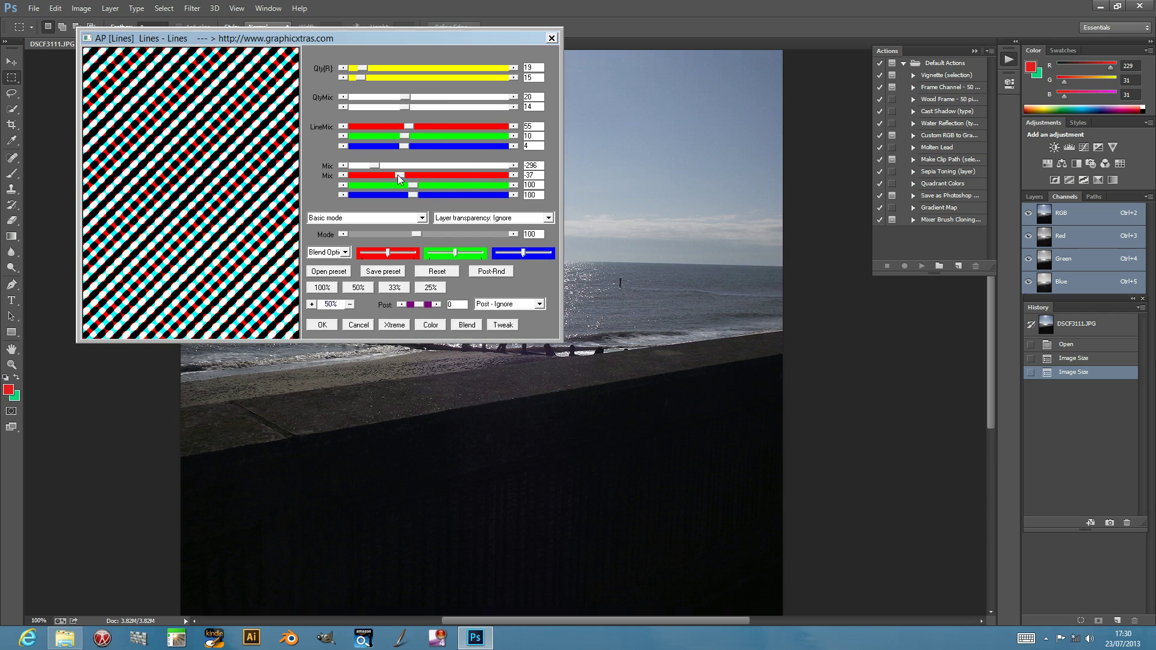
left_click_drag(416, 185, 458, 185)
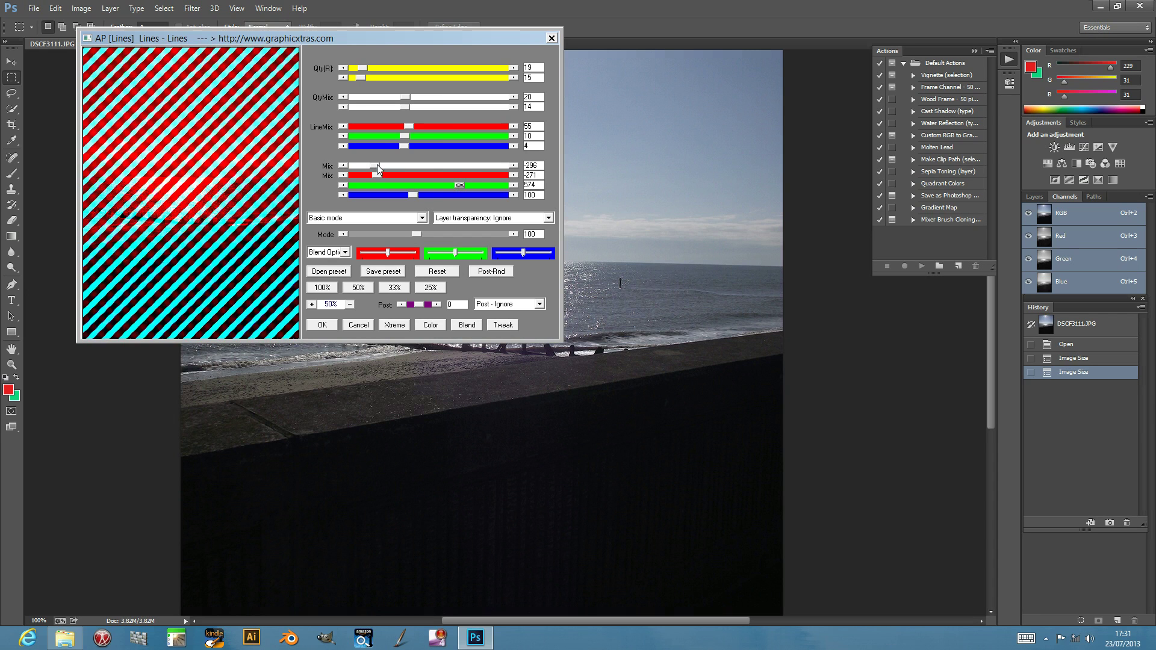
mouse_move(378, 166)
left_mouse_down()
mouse_move(442, 167)
mouse_move(420, 160)
left_mouse_up()
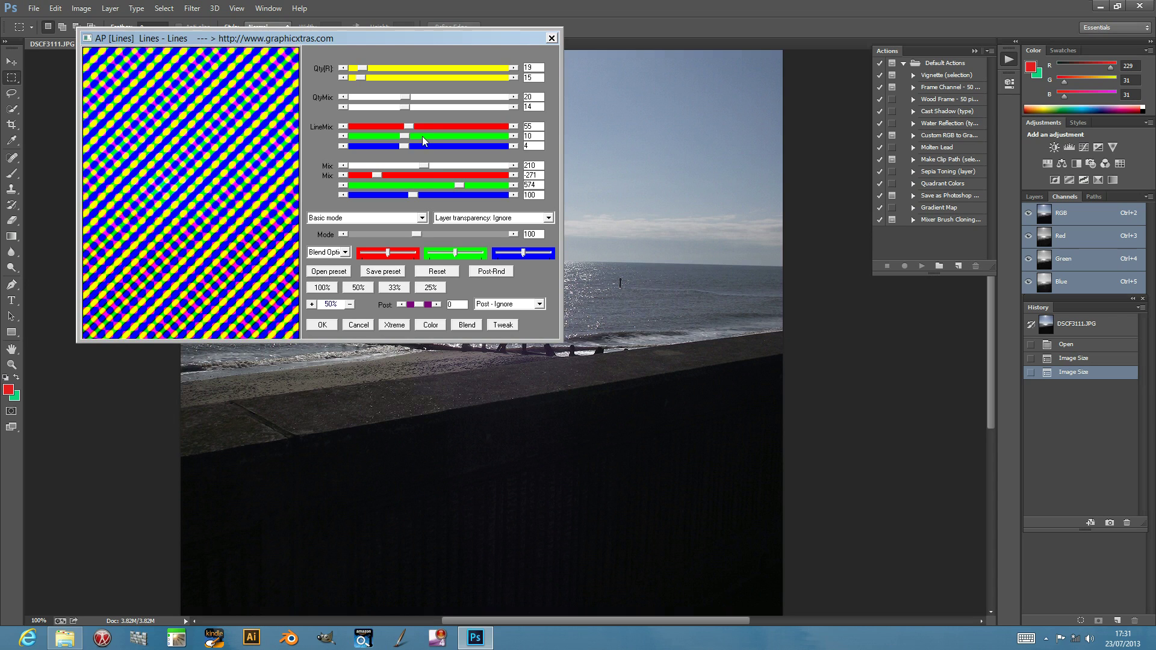
Tweak the line quantities eight times, then apply the Lines filter to the beach photo.
left_click(508, 326)
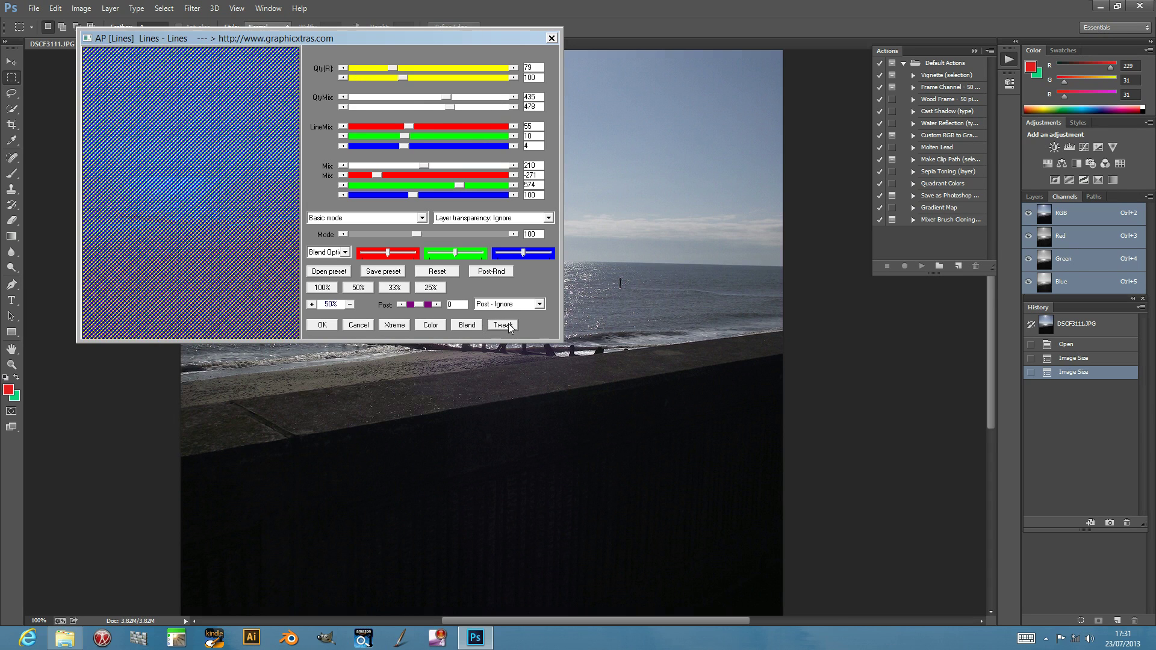
left_click(508, 326)
left_click(507, 326)
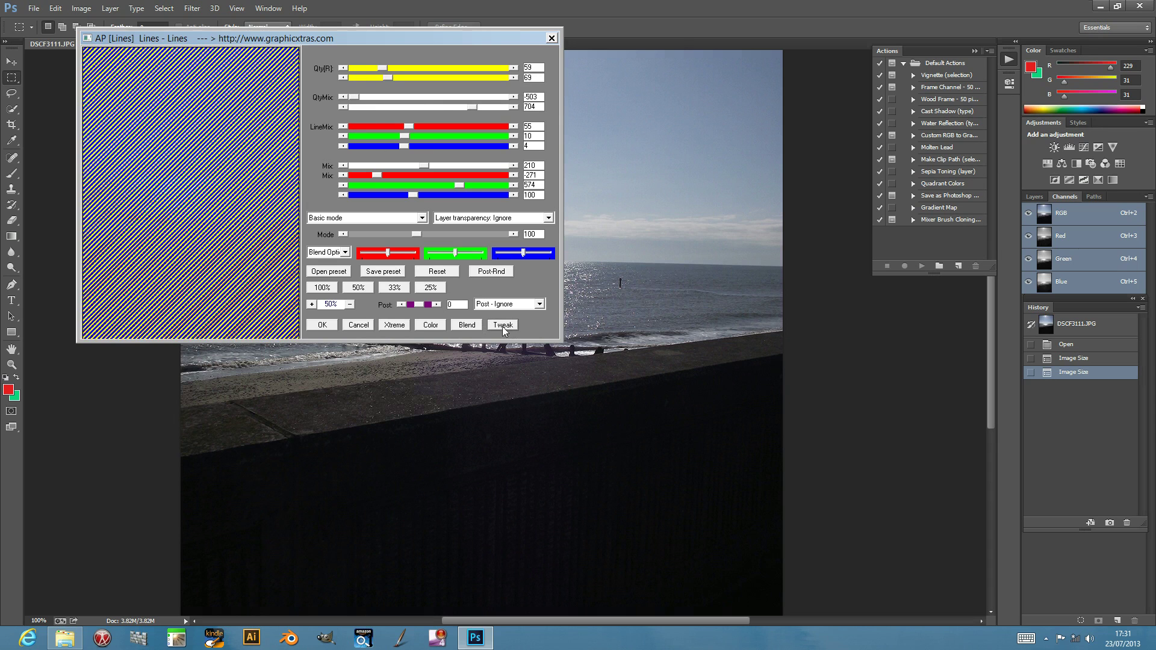
left_click(504, 330)
left_click(504, 327)
left_click(504, 327)
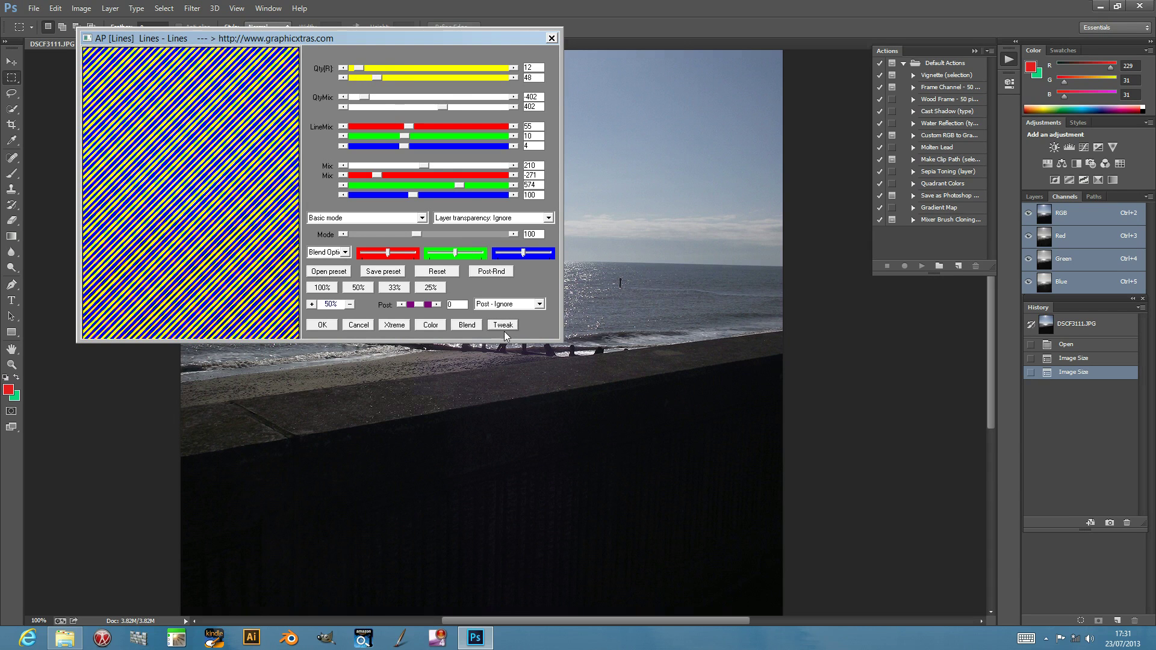
left_click(504, 328)
left_click(505, 328)
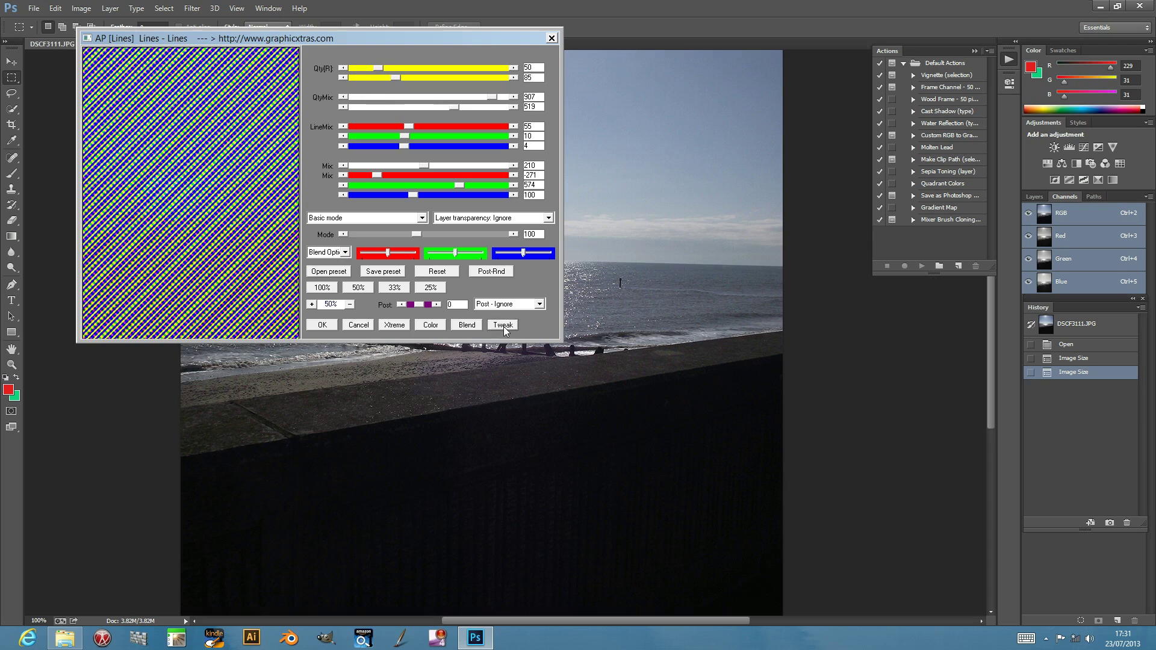
left_click(323, 324)
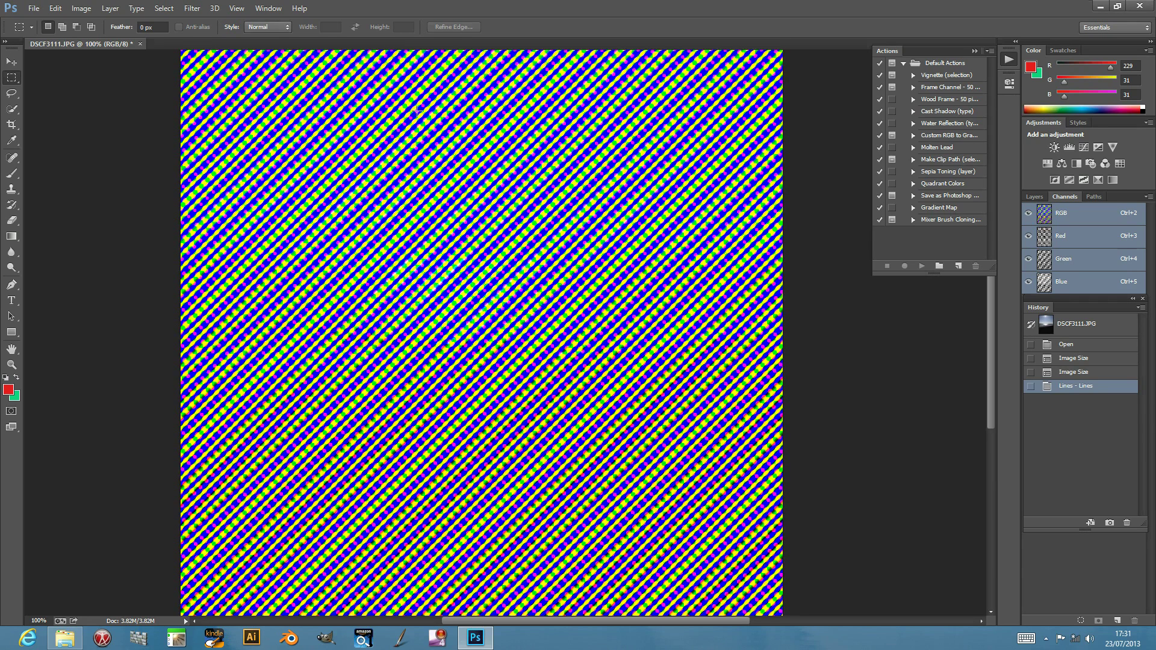
Apply a Wave distortion, bending the diagonal stripes into wavy psychedelic curves.
left_click(198, 8)
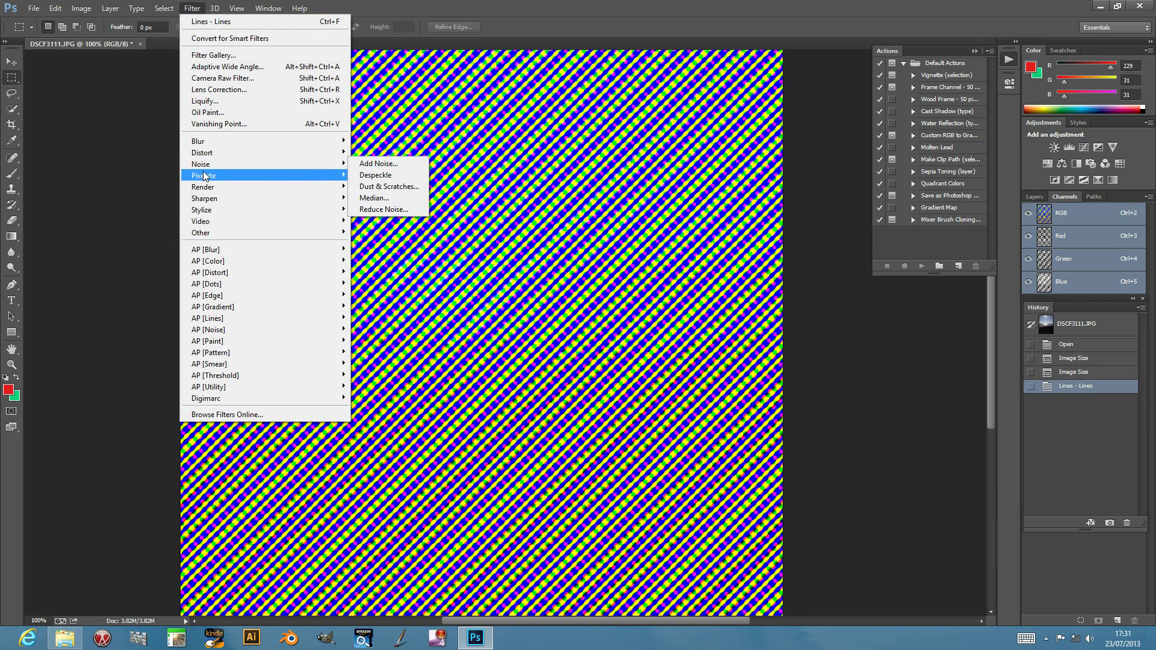
mouse_move(203, 152)
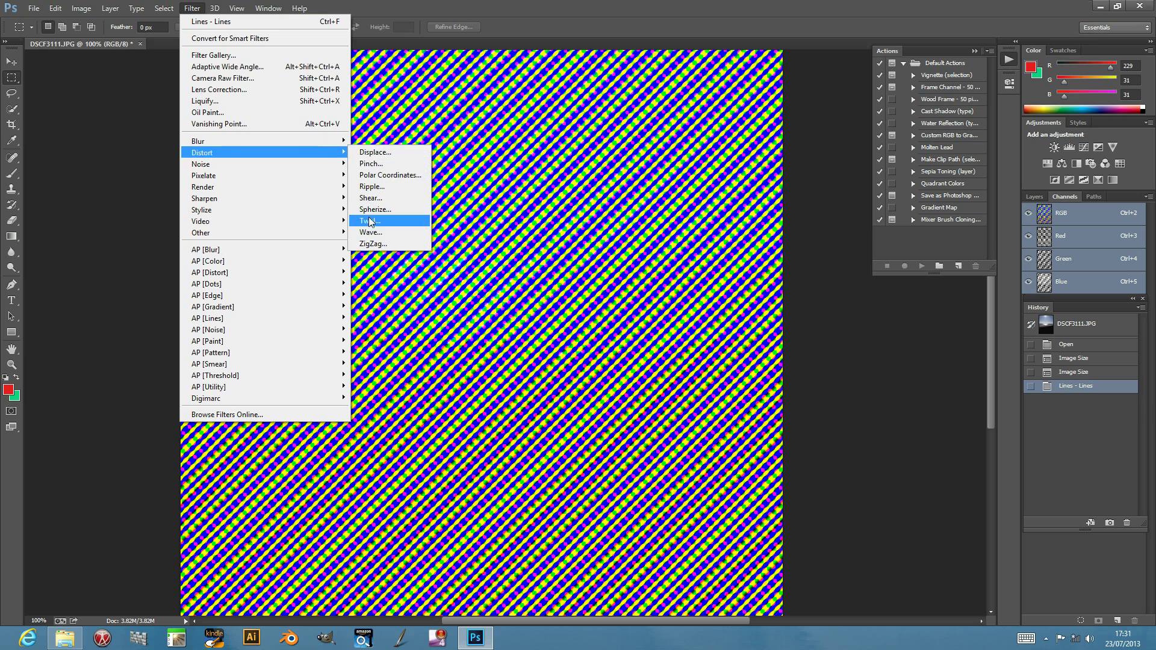
left_click(371, 232)
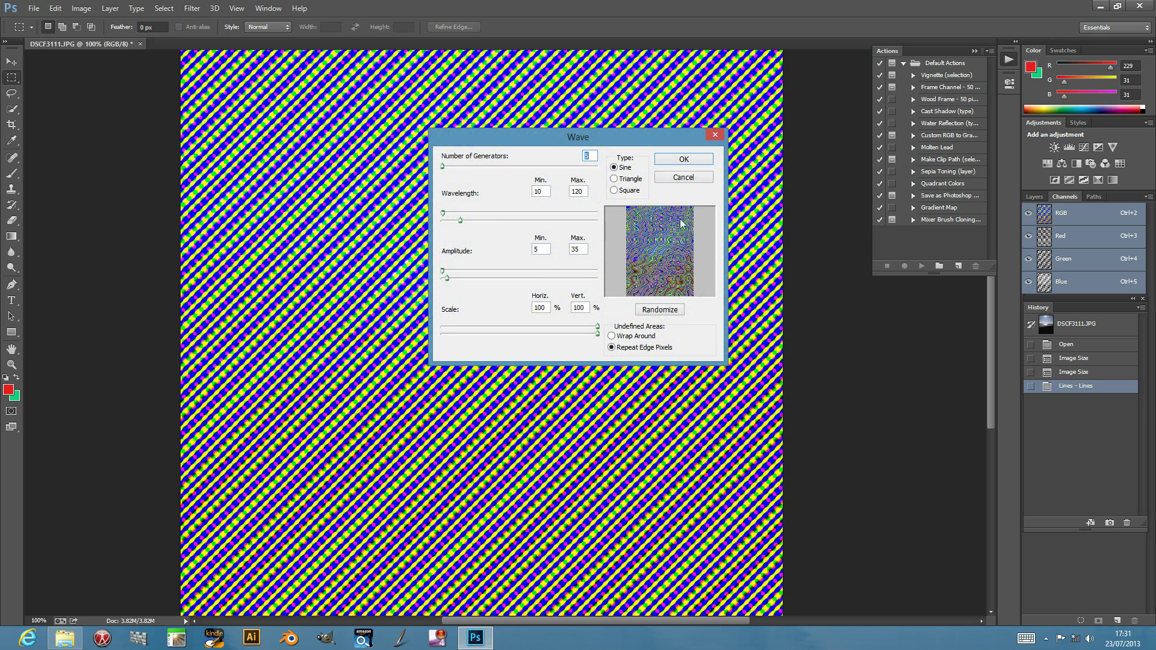
left_click(684, 159)
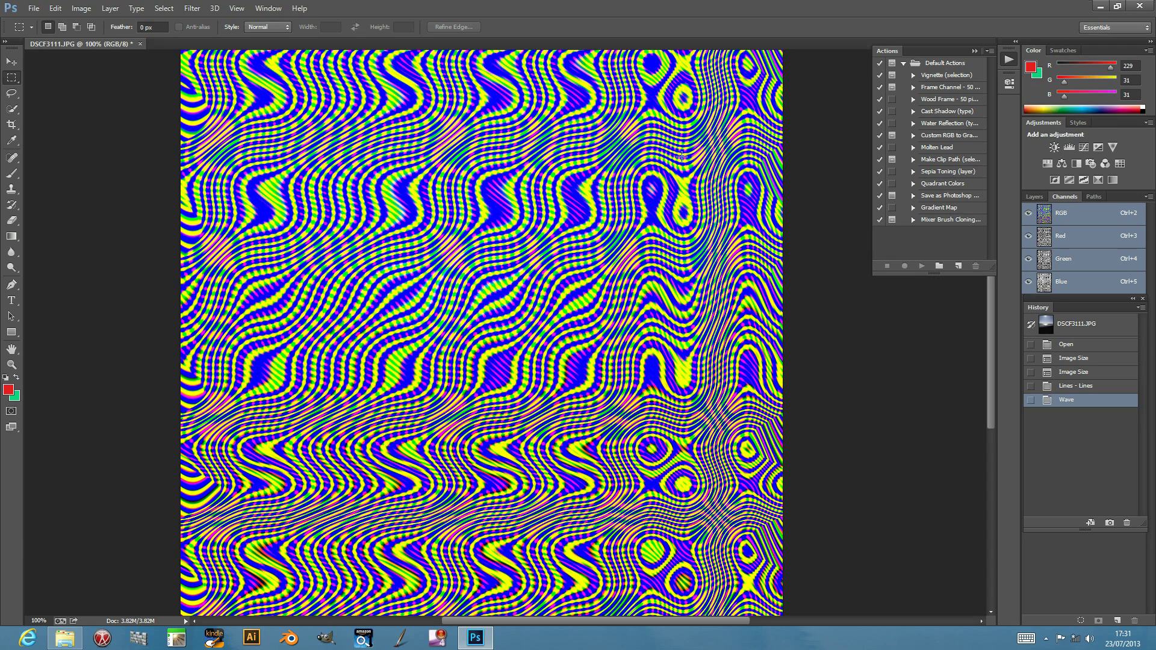
left_click(192, 7)
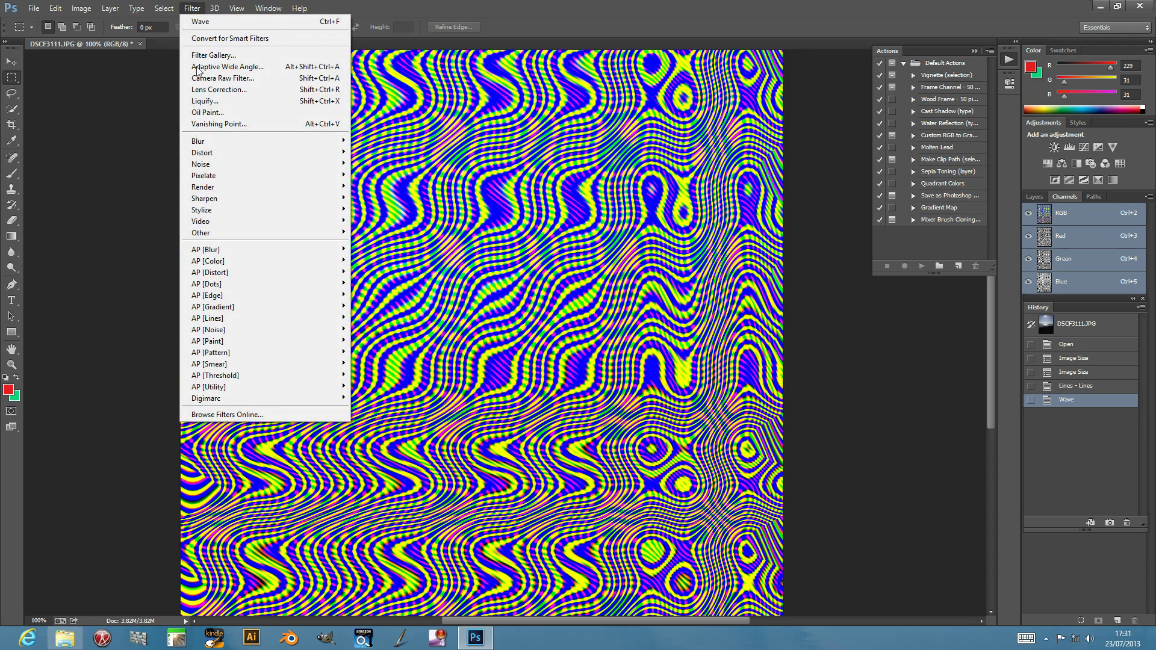
mouse_move(208, 319)
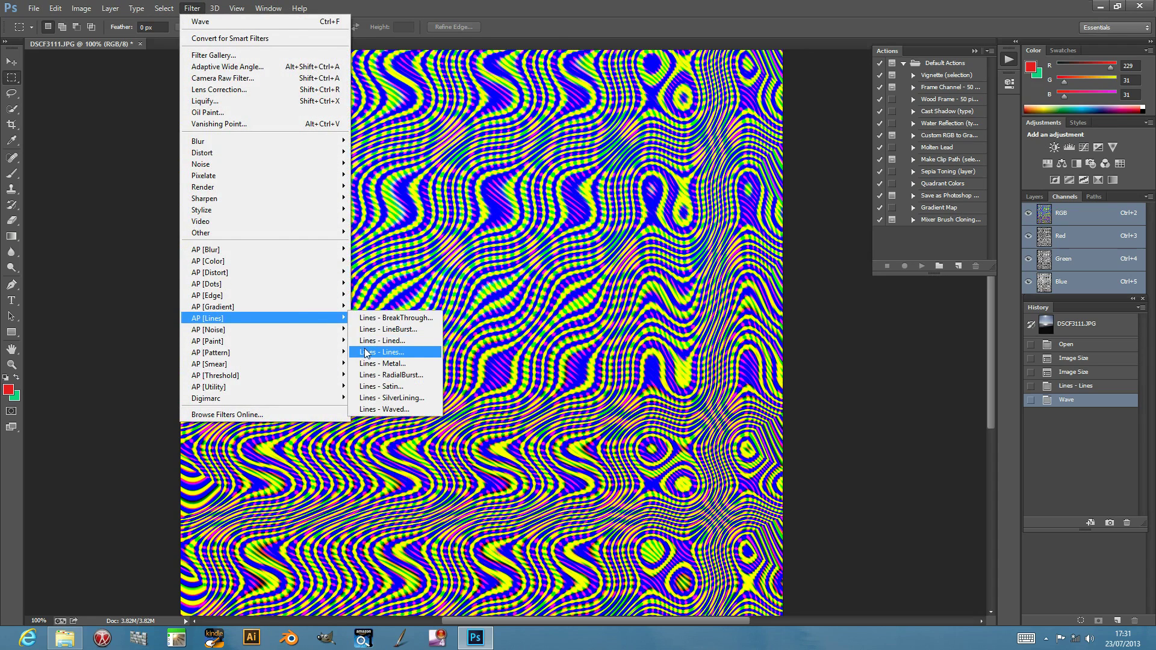
Reopen AP Lines over the wavy image at 50% preview and list its blend options.
left_click(366, 352)
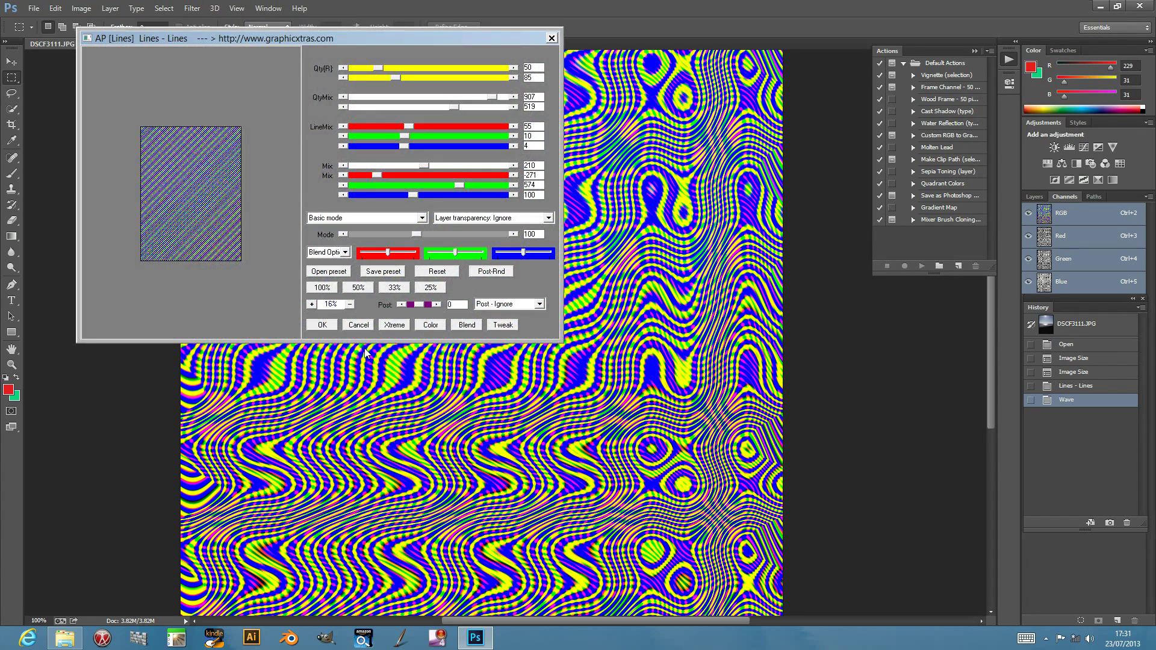
left_click(361, 289)
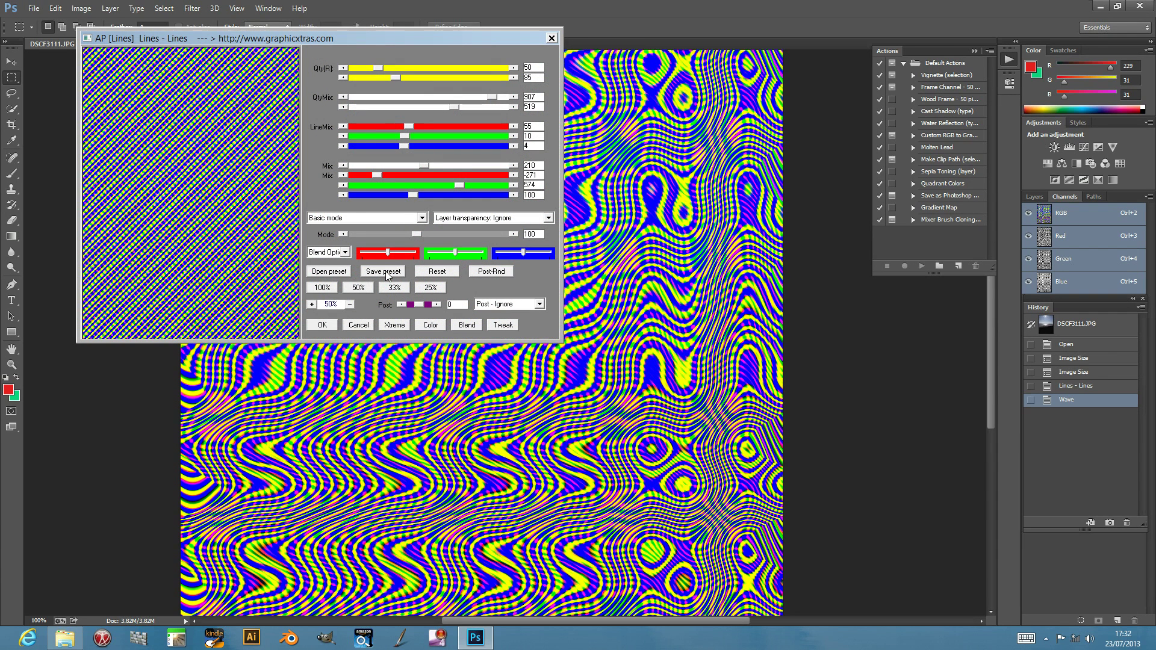
left_click(345, 252)
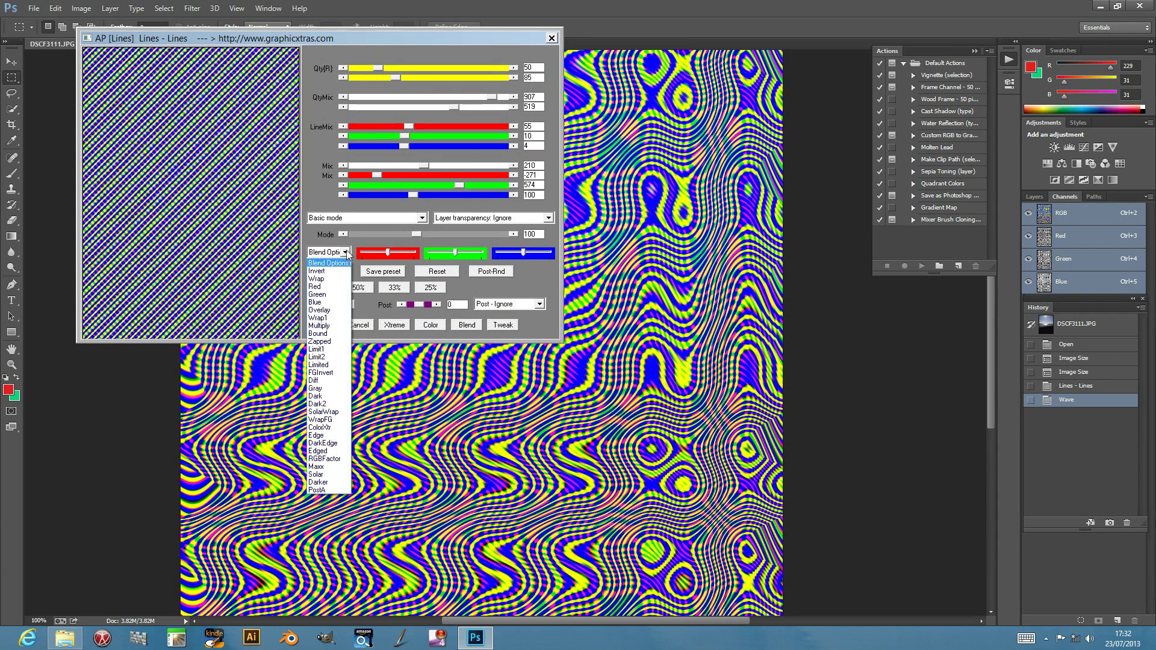
Try the Wrap blend, then switch to Limit2 for dense red-and-green stripes.
left_click(321, 279)
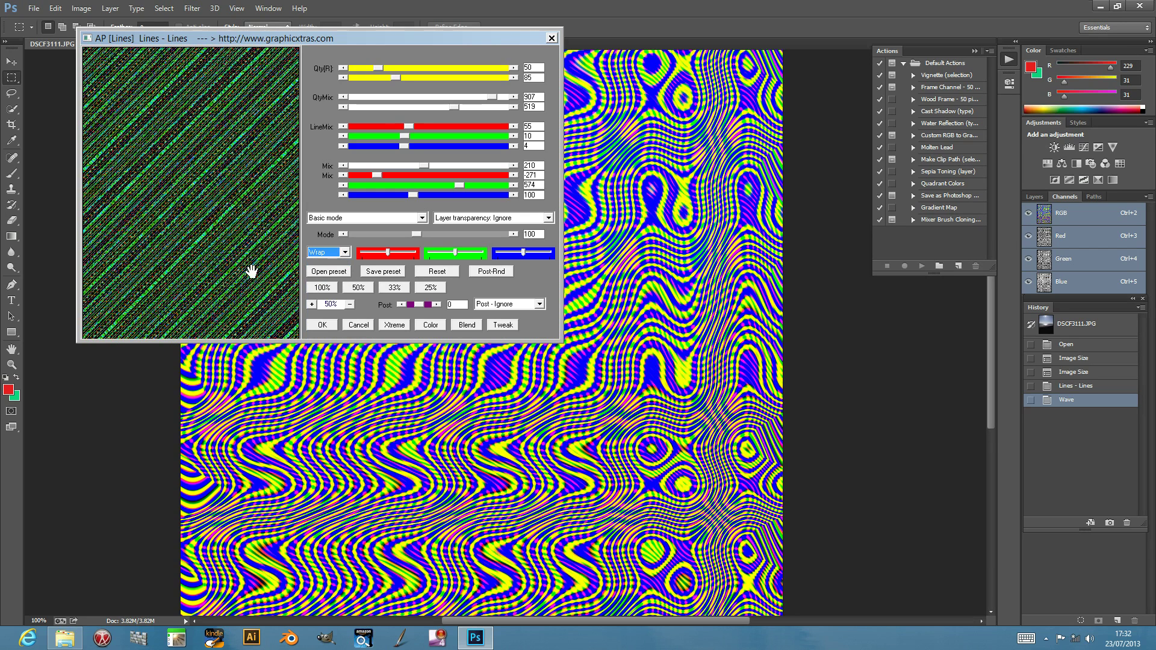
left_click(316, 254)
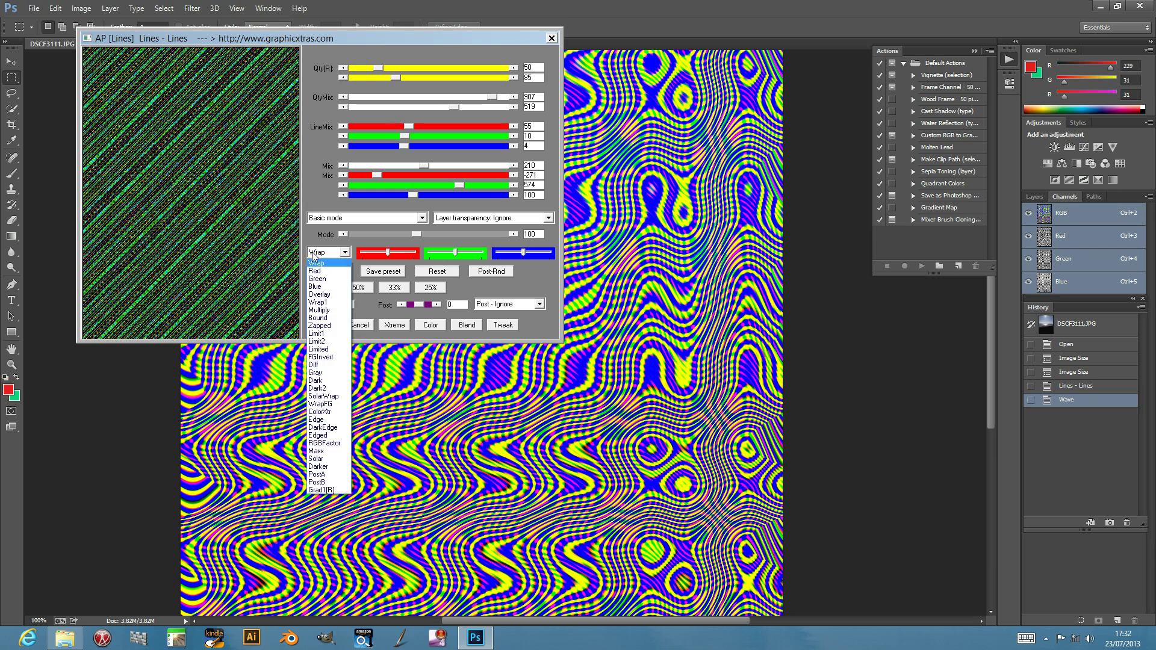
left_click(328, 342)
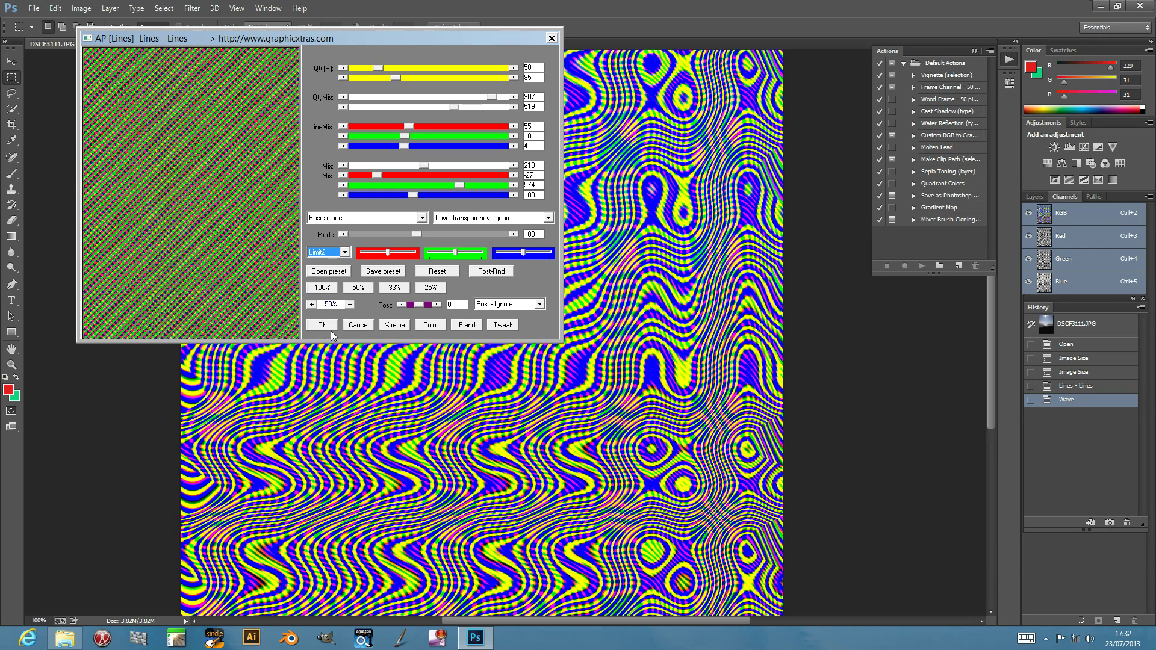
left_click(346, 215)
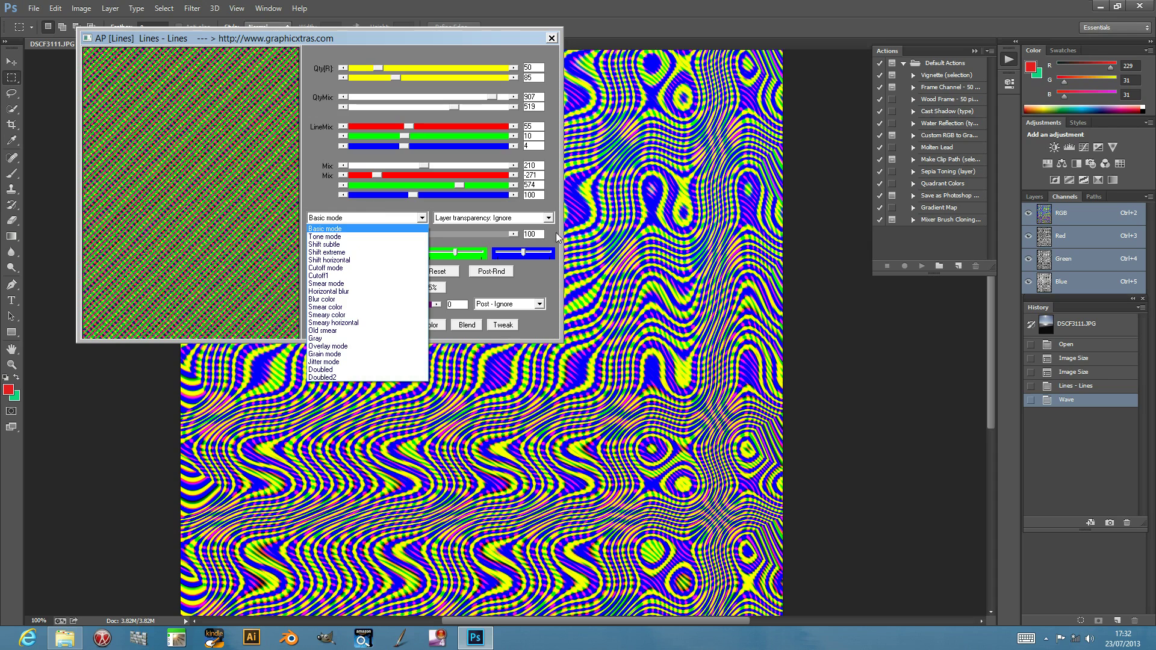
Keep Basic mode and randomise all Lines settings with Xtreme.
left_click(546, 272)
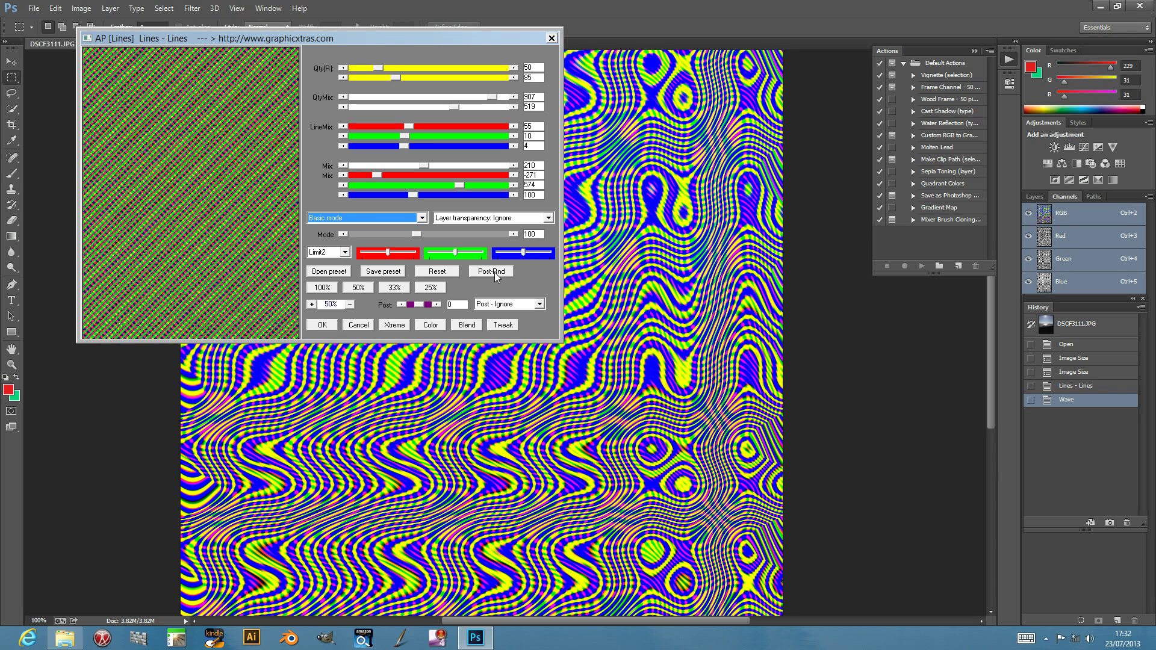
left_click(401, 327)
Randomise all Lines settings three more times until the preview is a nearly solid pink field.
left_click(402, 329)
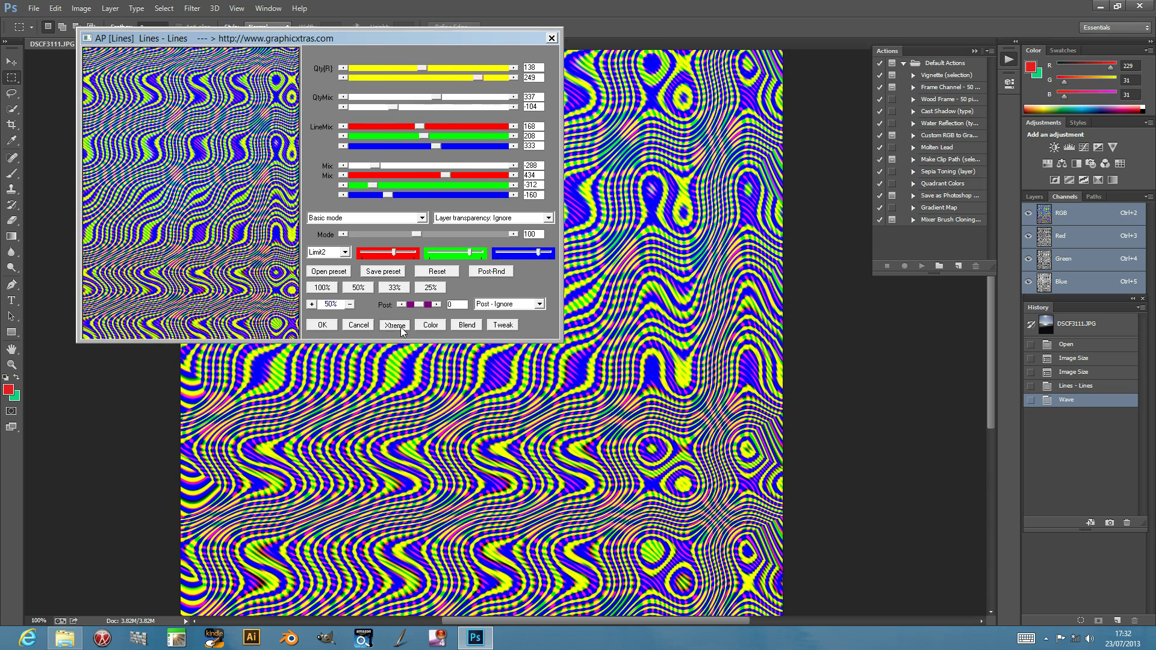
left_click(401, 327)
left_click(401, 327)
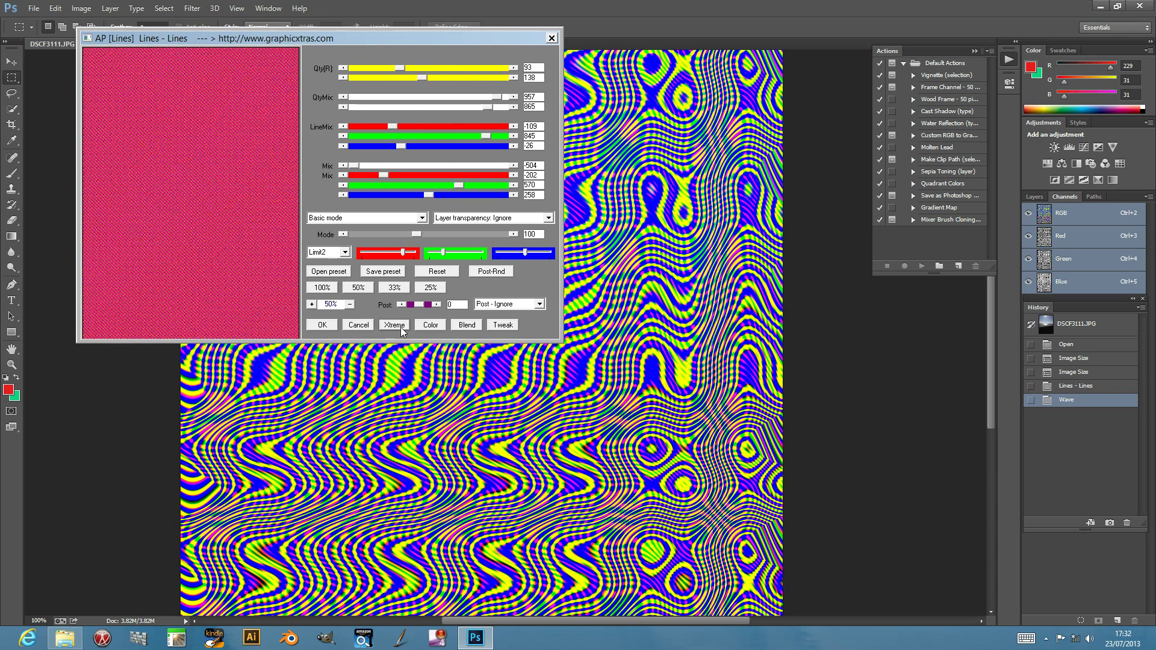